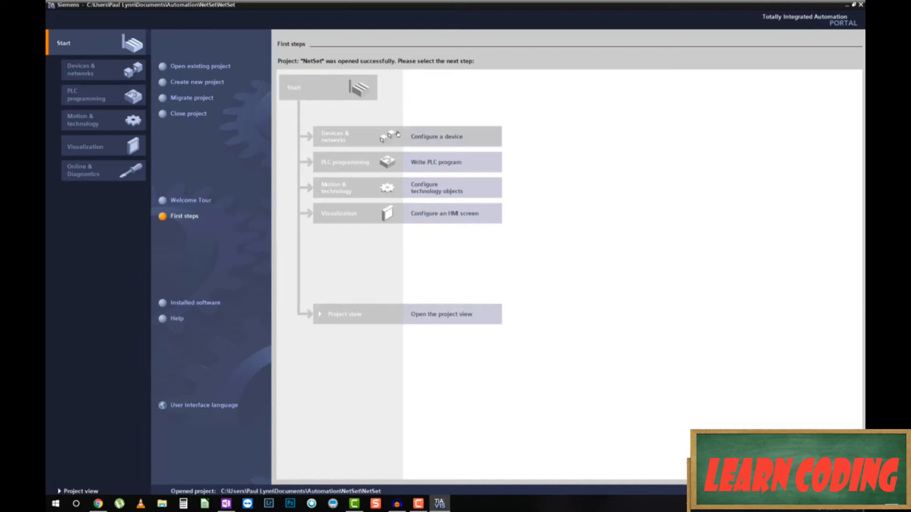
Step: Open the form for adding a new device and browse the controller, HMI and PC system categories
left_click(405, 137)
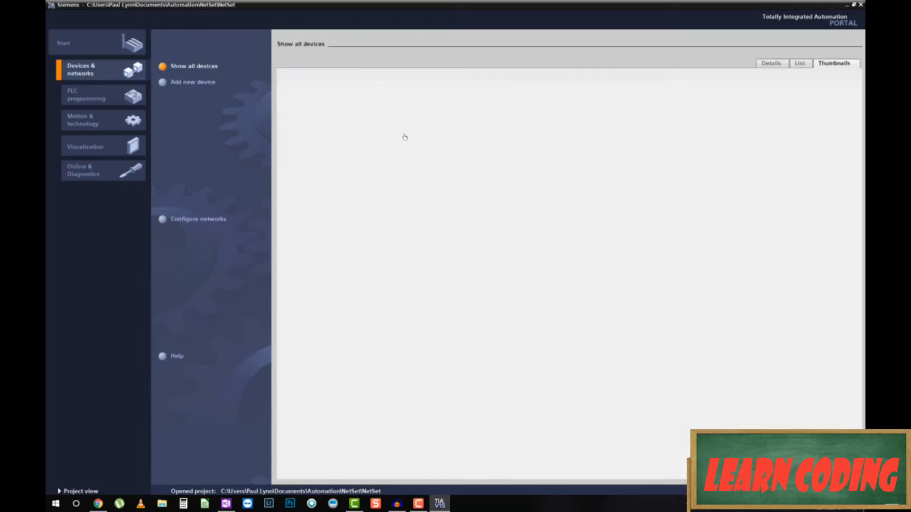
left_click(216, 87)
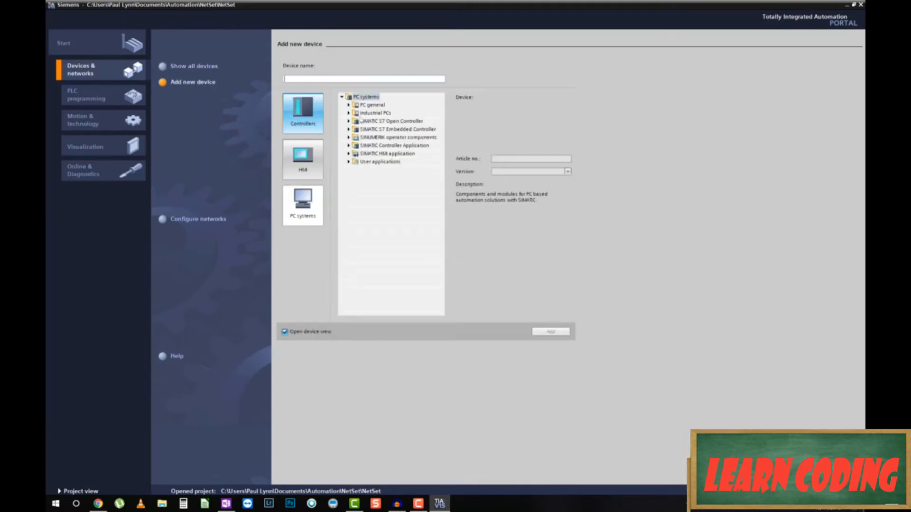
left_click(299, 121)
left_click(301, 151)
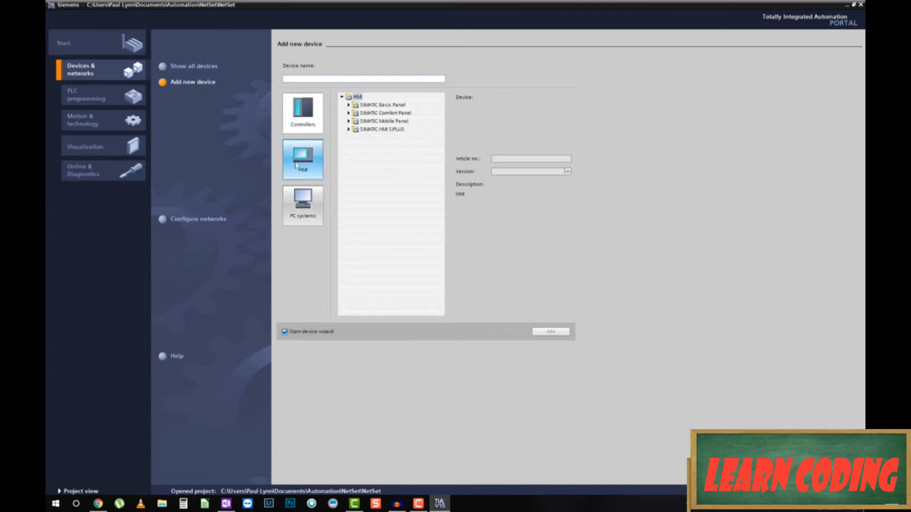
left_click(303, 190)
left_click(299, 143)
left_click(301, 119)
left_click(302, 157)
left_click(302, 201)
left_click(302, 157)
Step: Add a SIMATIC S7-1200 controller, CPU 1214C DC/DC/DC with article number 6ES7 214-1AG40-0XB0, to the project
left_click(299, 120)
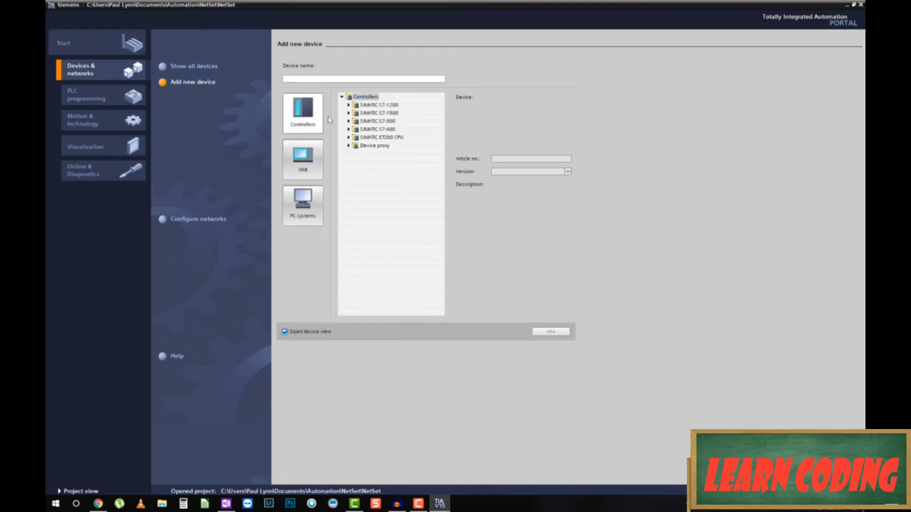
left_click(349, 105)
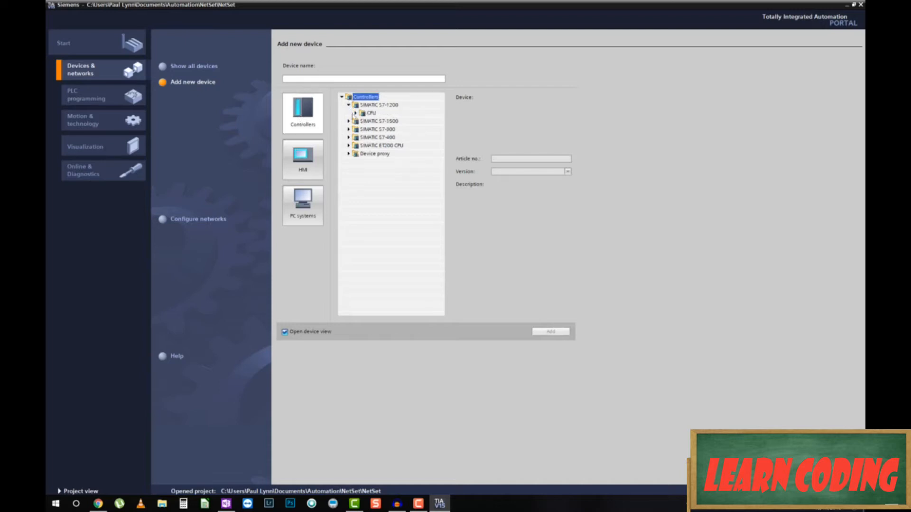
left_click(356, 113)
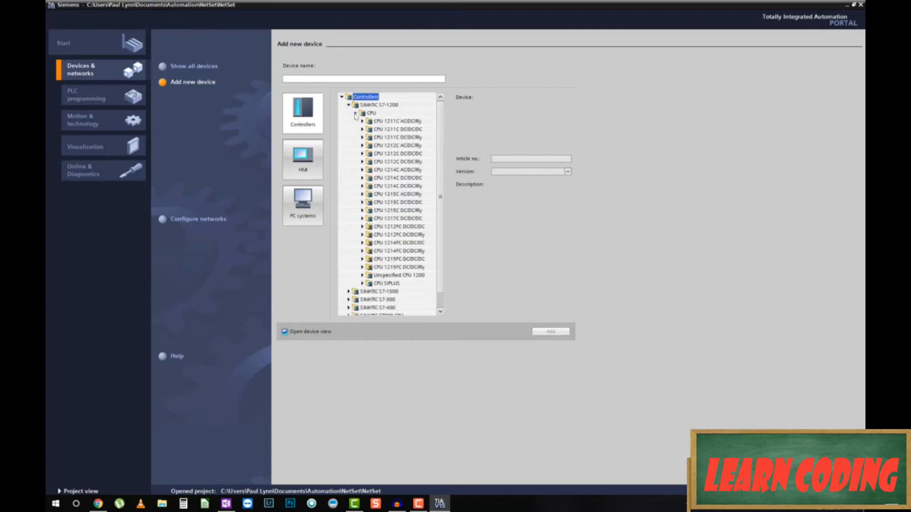
left_click(362, 178)
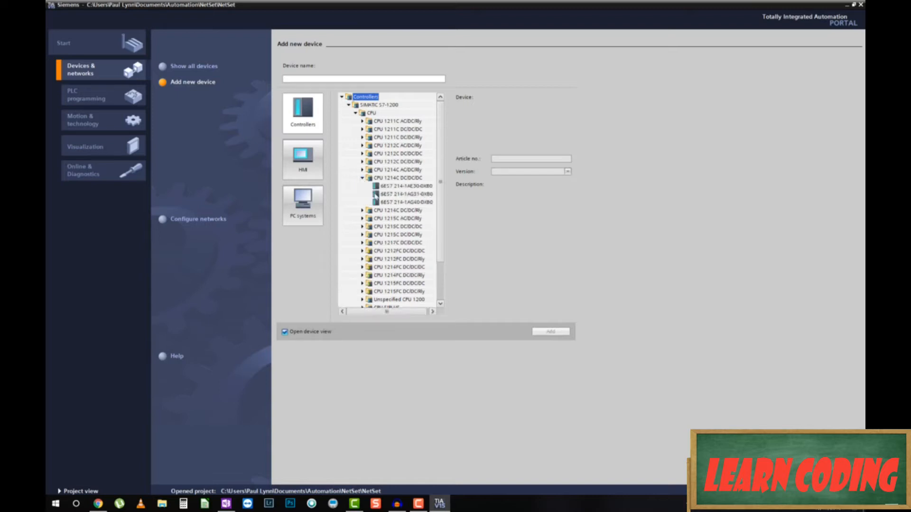
left_click(387, 202)
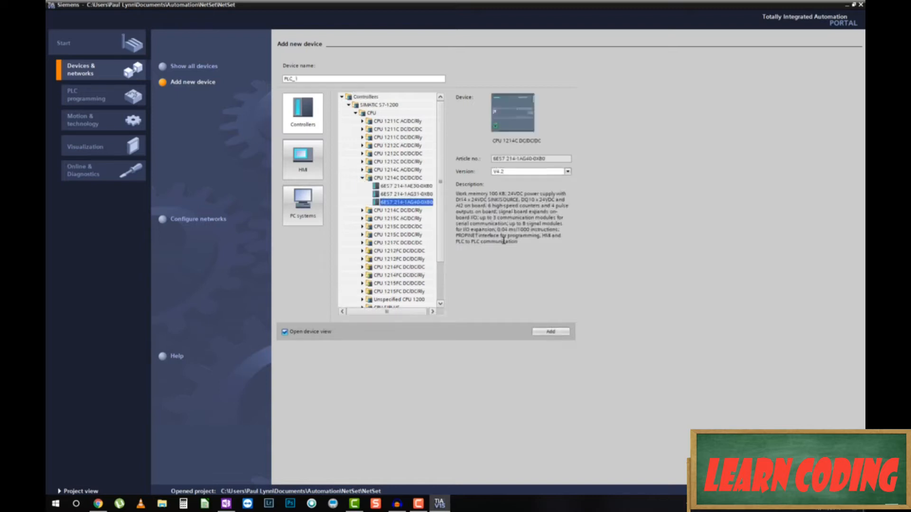
left_click(556, 333)
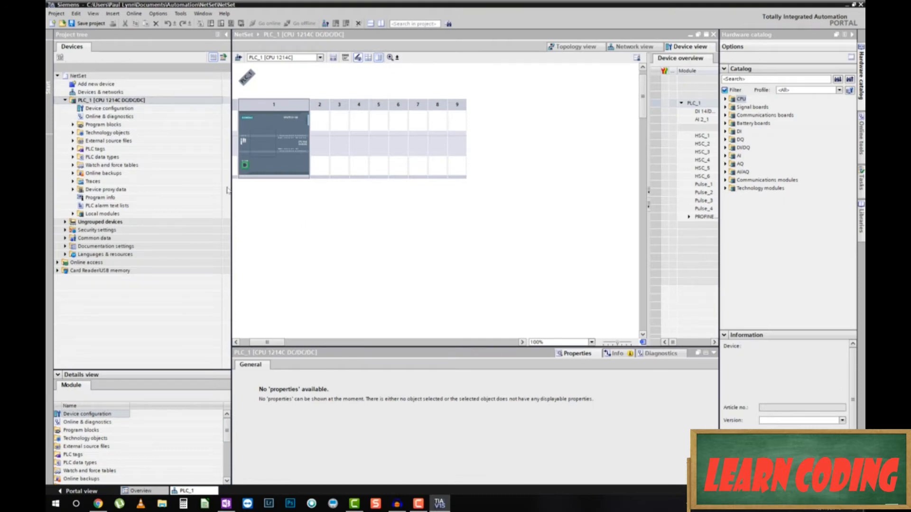
Step: Set the IP address of the PLC's PROFINET interface to 192.168.0.101
left_click(293, 176)
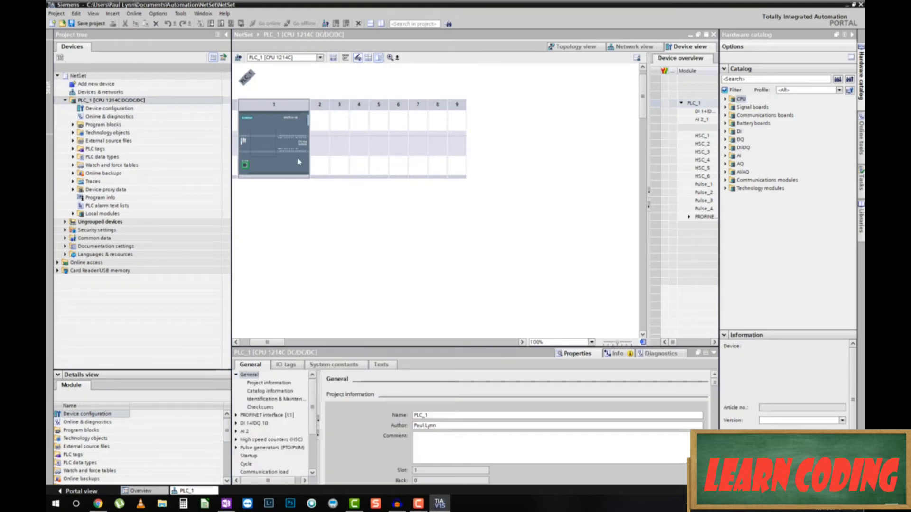
left_click(244, 166)
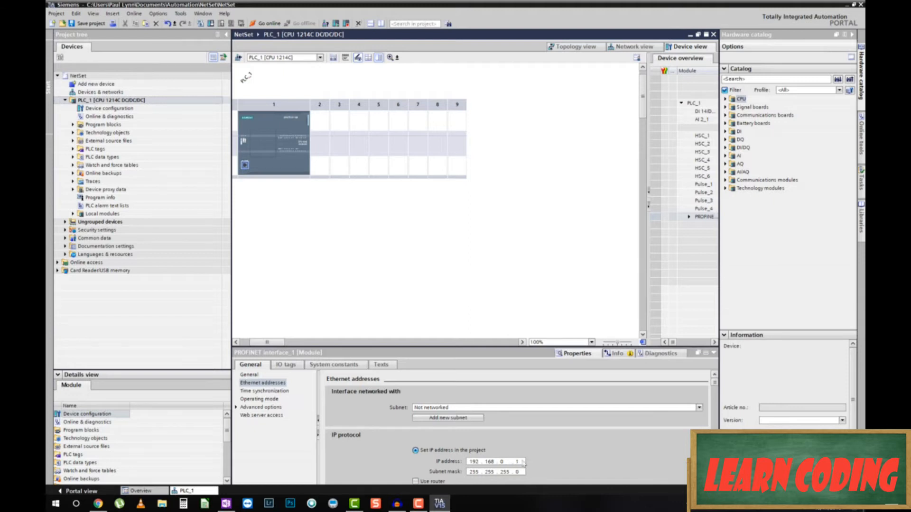
double_click(517, 463)
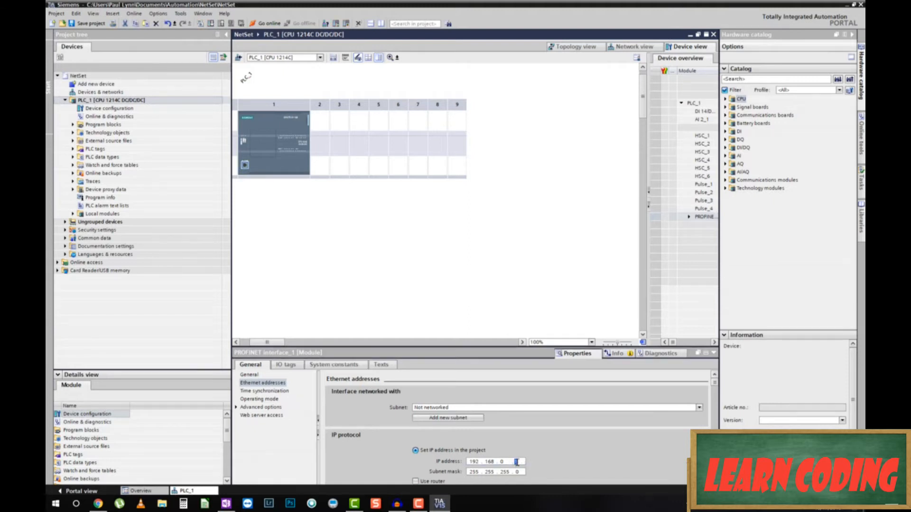
type("101")
key("Return")
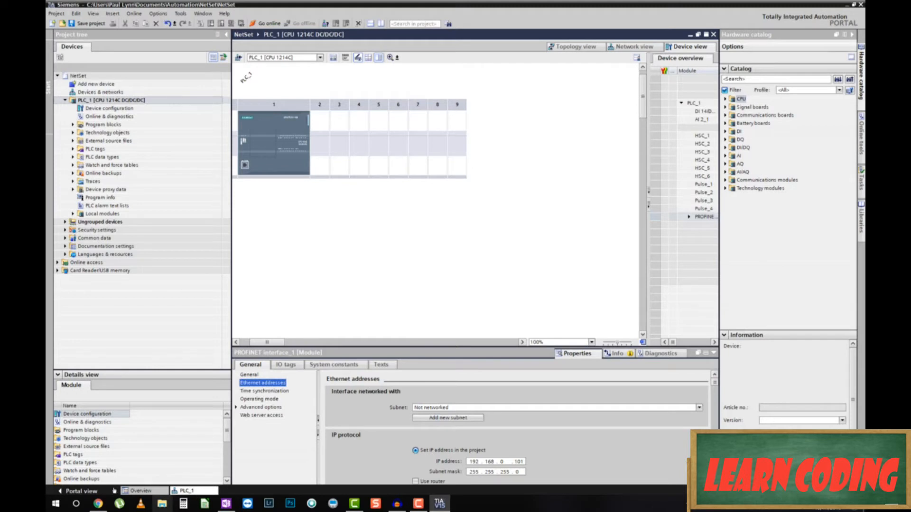
Step: Switch to Command Prompt and run ipconfig to list the computer's network settings
left_click(55, 505)
scroll(115, 370, "down", 15)
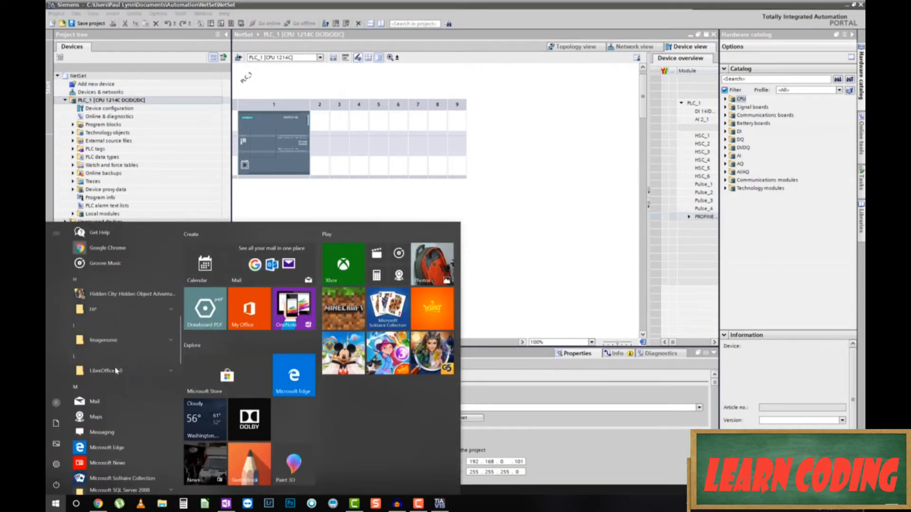
scroll(114, 379, "down", 1)
left_click(106, 403)
left_click(109, 420)
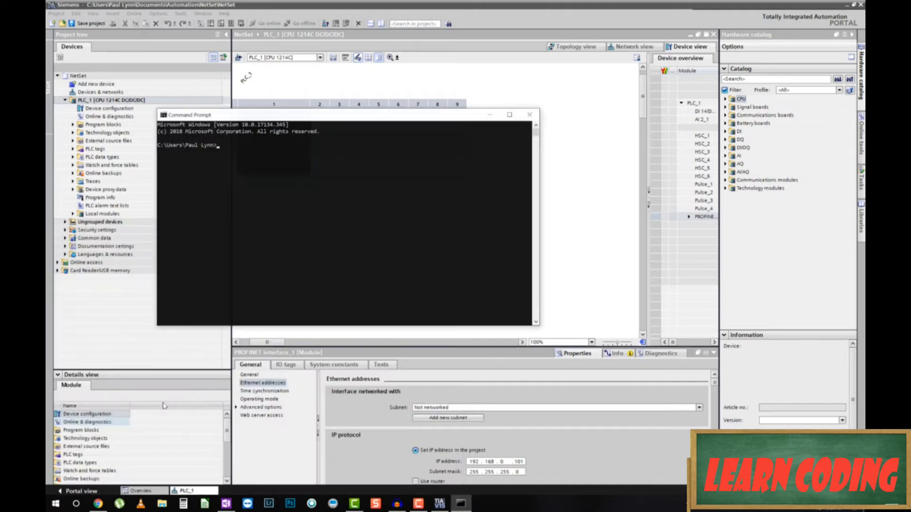
left_click(279, 213)
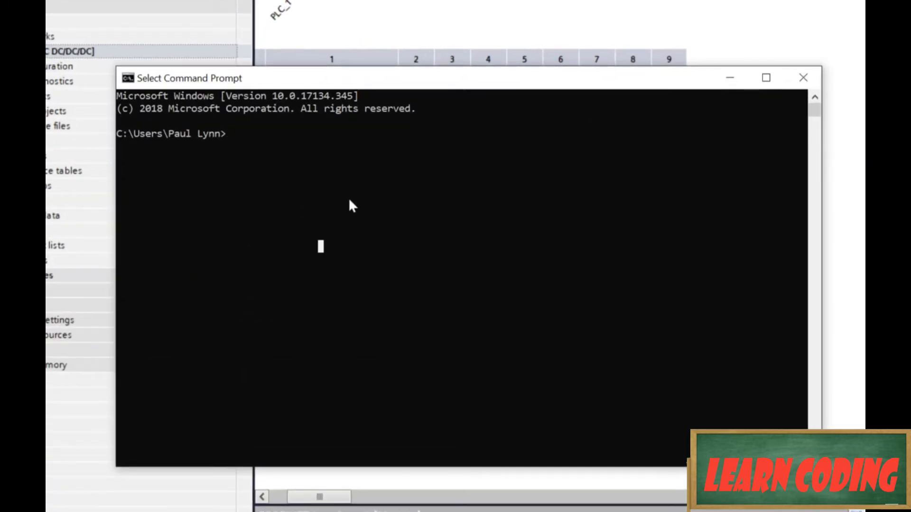
type("ipc")
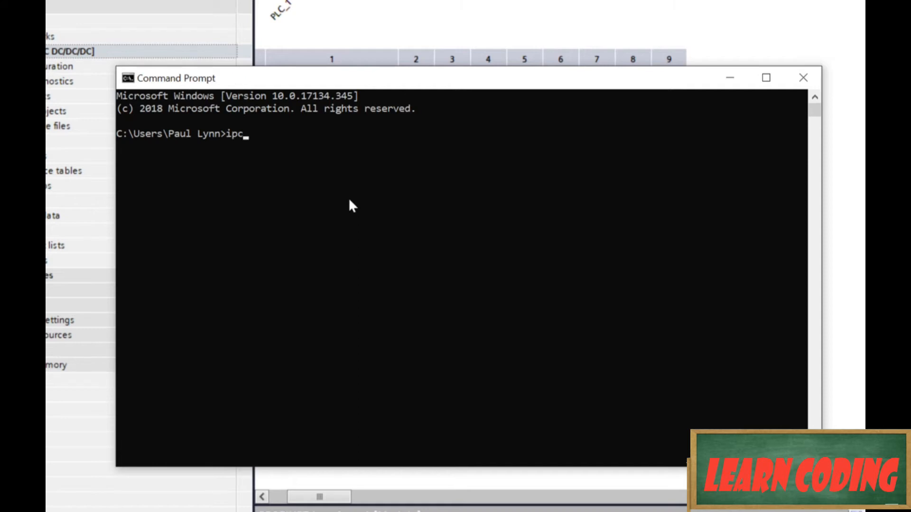
type("onfig")
key("Return")
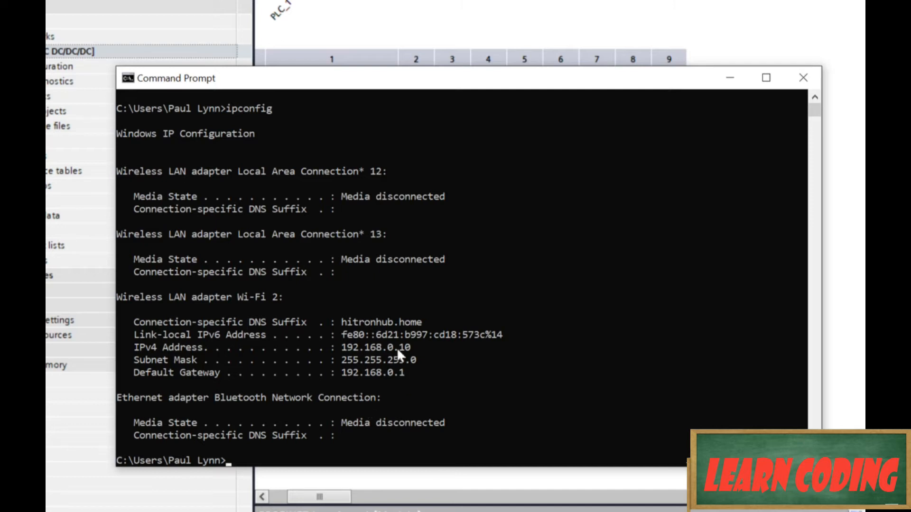
Step: Examine the IPv4 address of the Wi-Fi 2 wireless adapter in the ipconfig output
scroll(323, 346, "down", 2)
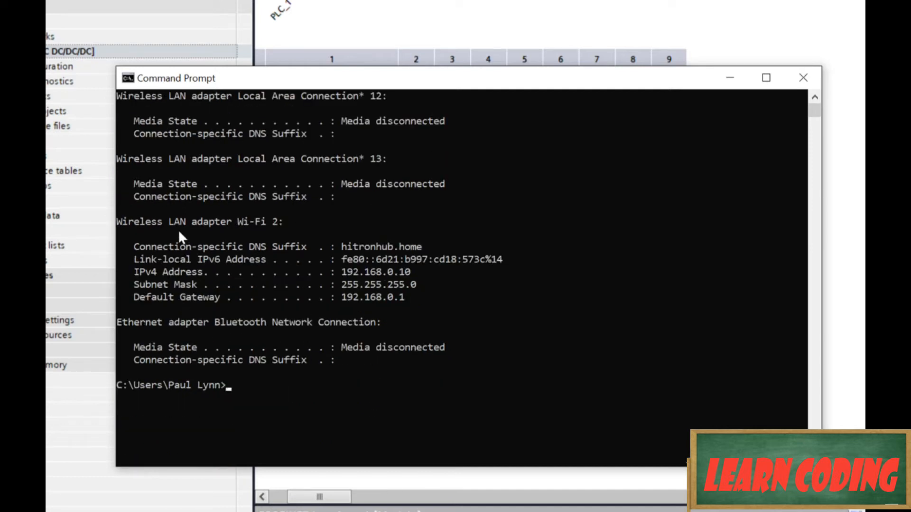
left_click(193, 223)
left_click(247, 222)
left_click(360, 271)
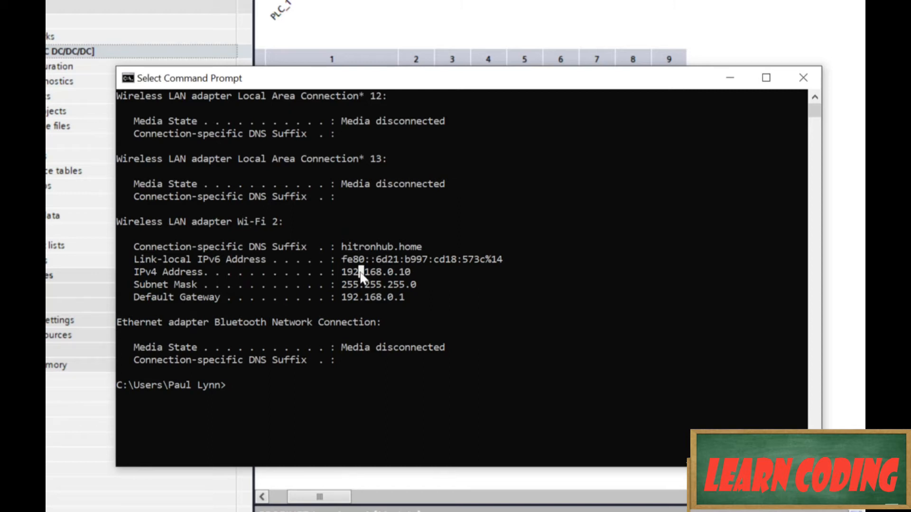
left_click(135, 277)
left_click_drag(191, 279, 204, 276)
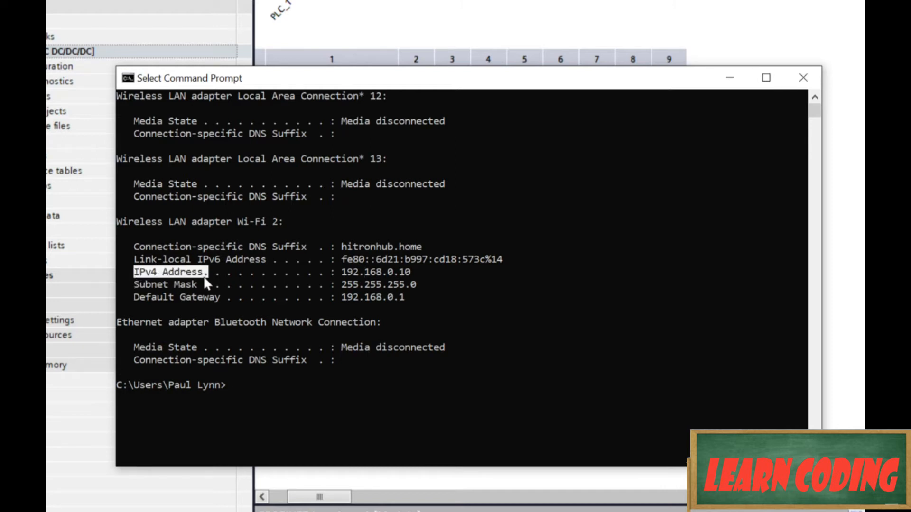
left_click(342, 273)
left_click_drag(344, 280, 409, 301)
scroll(411, 280, "up", 1)
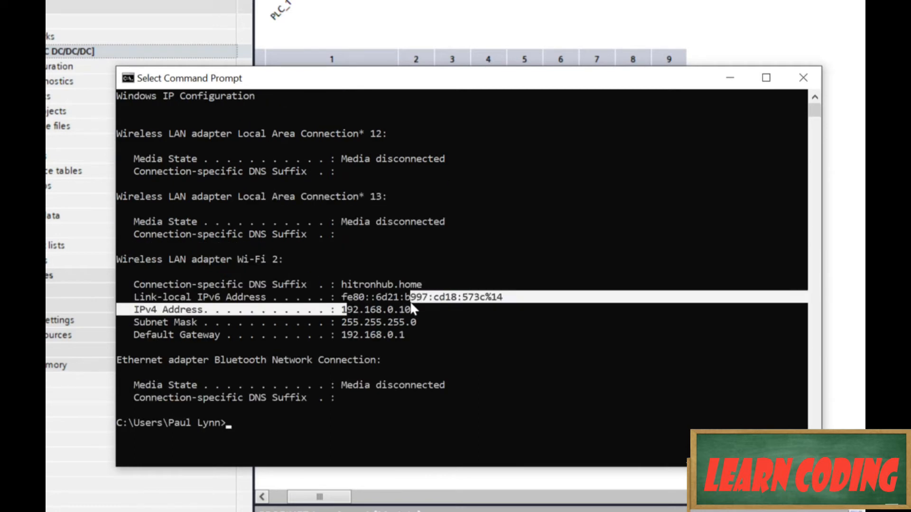
Step: Compare the Wi-Fi adapter's default gateway with the network part and last octet of its IPv4 address
left_click(403, 335)
mouse_move(343, 338)
left_mouse_down()
mouse_move(379, 337)
mouse_move(398, 349)
mouse_move(402, 337)
left_mouse_up()
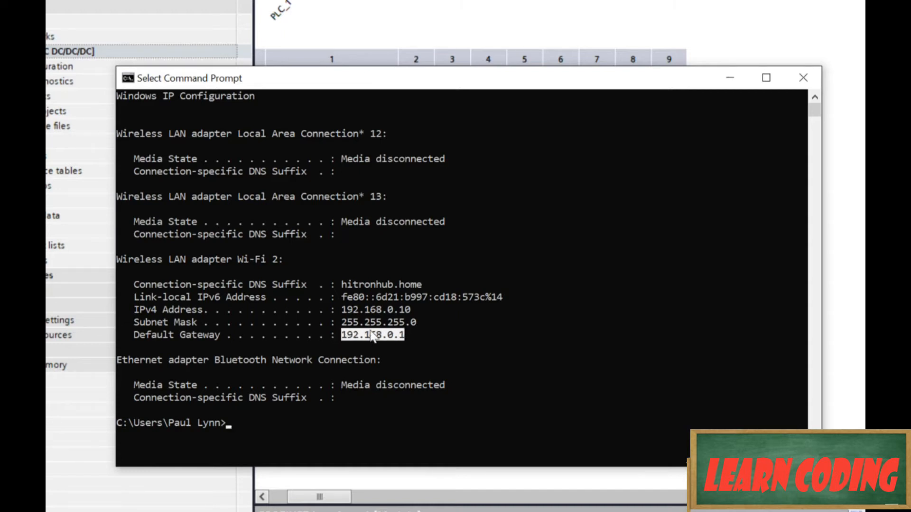
left_click_drag(342, 310, 389, 312)
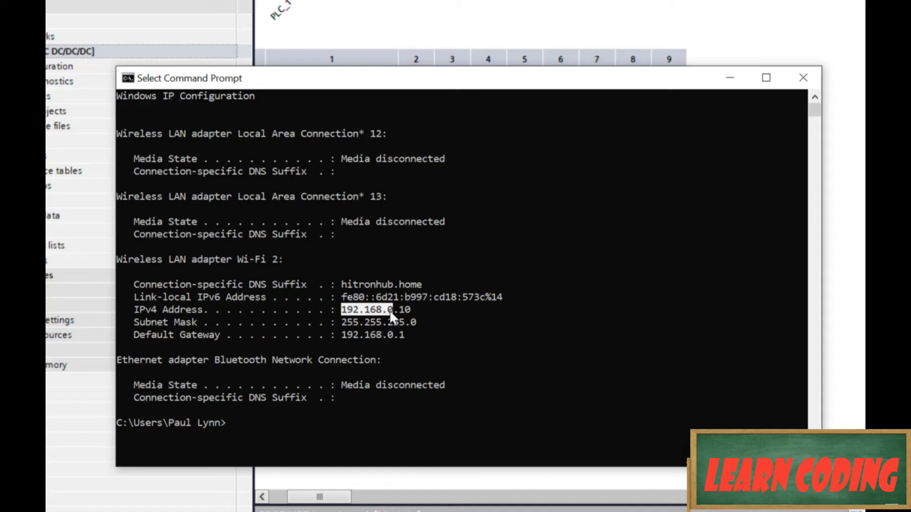
double_click(400, 313)
left_click(401, 311)
left_click_drag(399, 312, 407, 312)
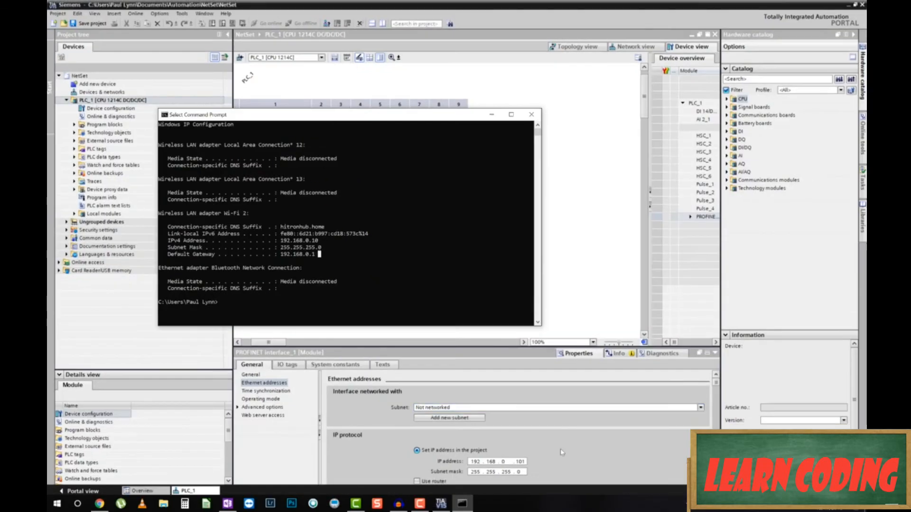
Step: Return to TIA Portal, search for accessible devices over PN/IE using the Broadcom 802.11ac Network Adapter, and show plc_1 in the project tree
left_click(542, 462)
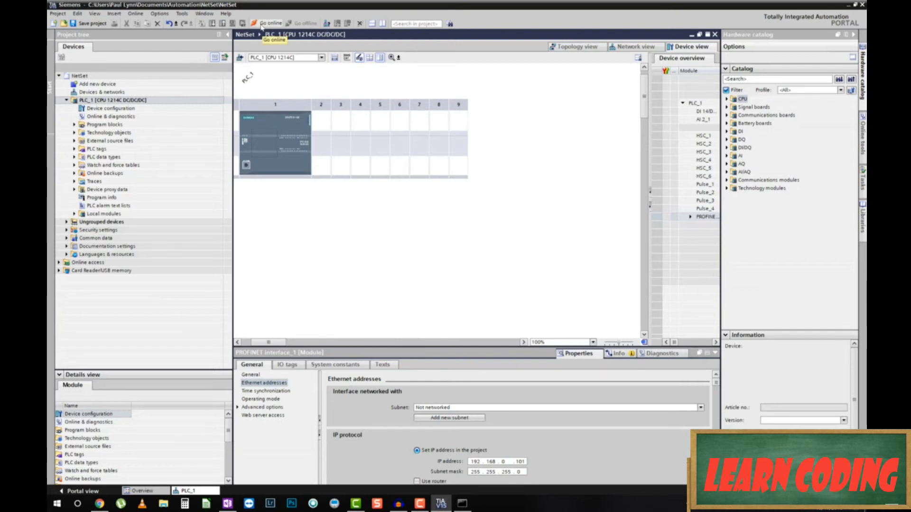
left_click(327, 24)
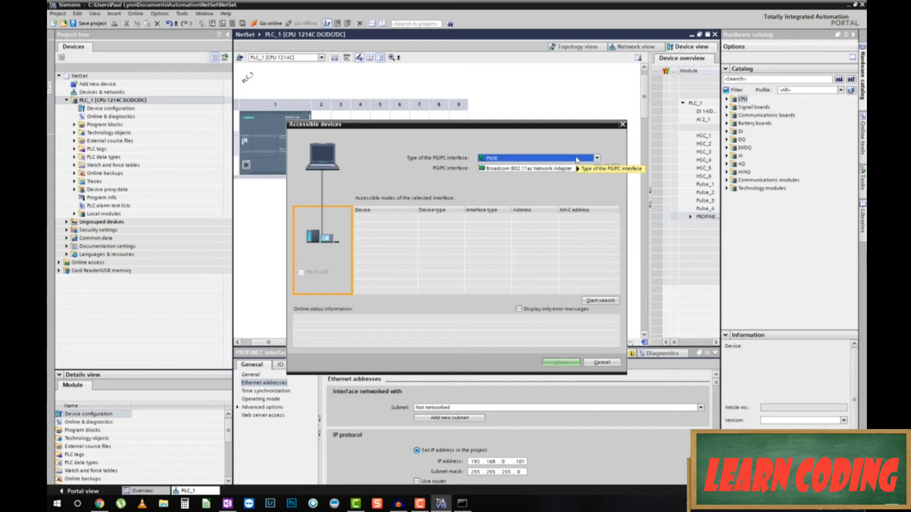
left_click(541, 158)
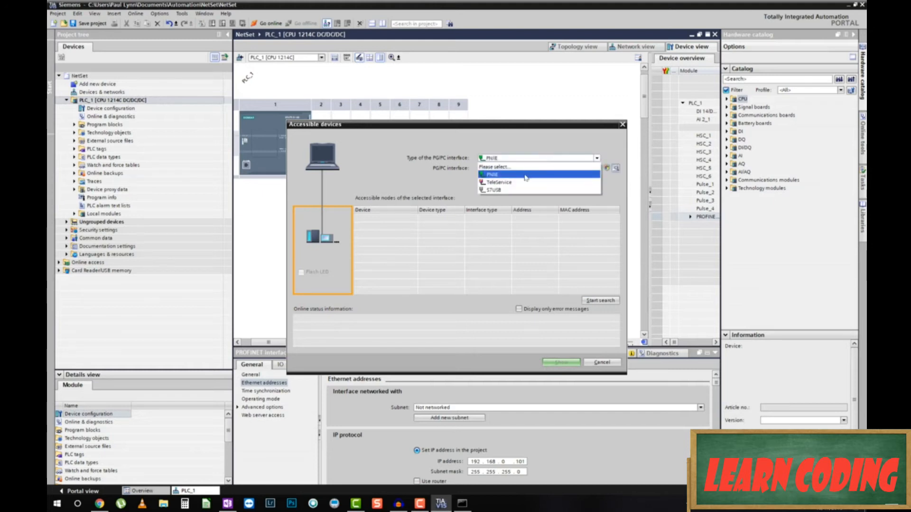
left_click(523, 176)
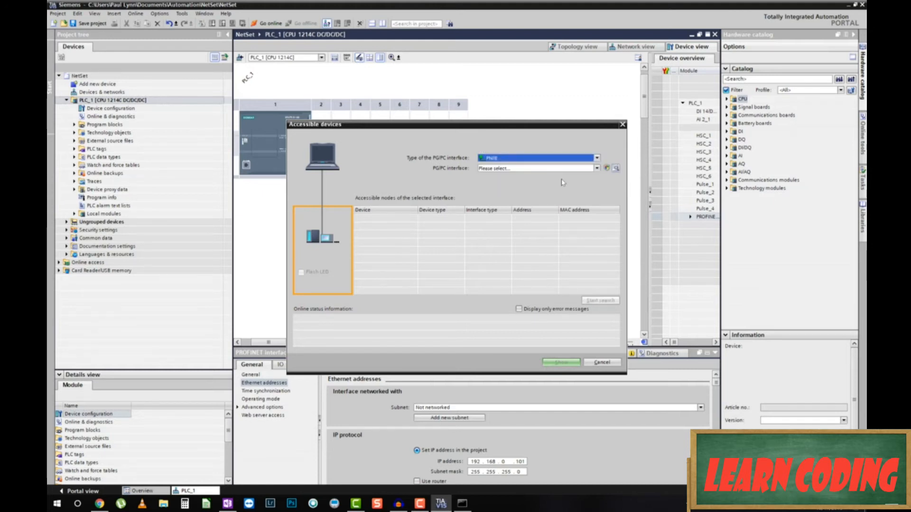
left_click(597, 169)
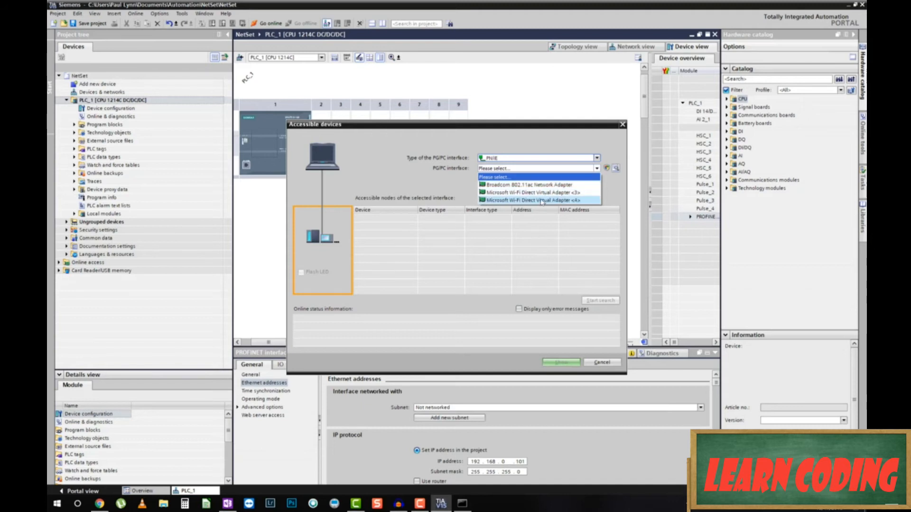
left_click(562, 185)
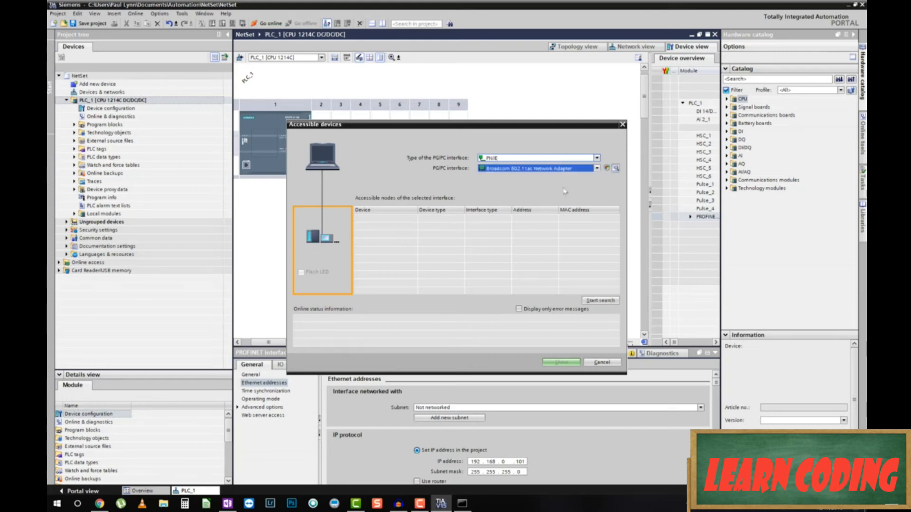
left_click(597, 302)
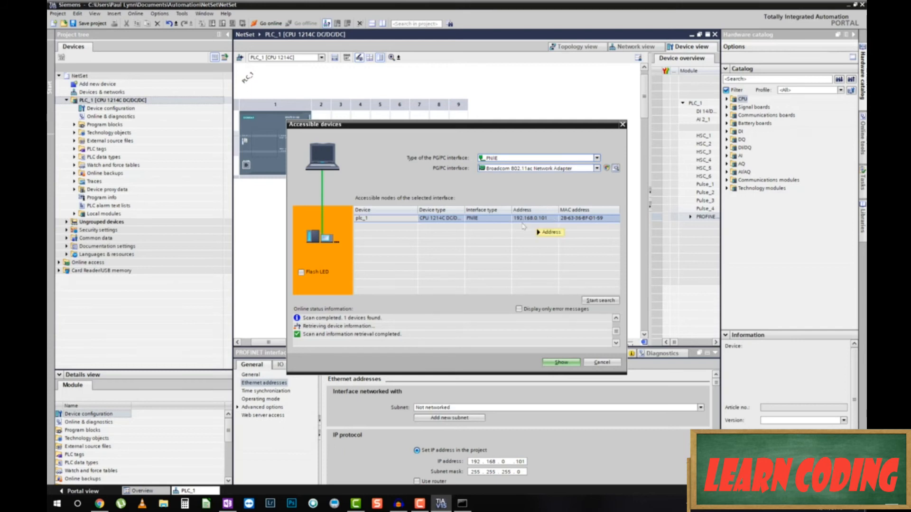
mouse_move(522, 226)
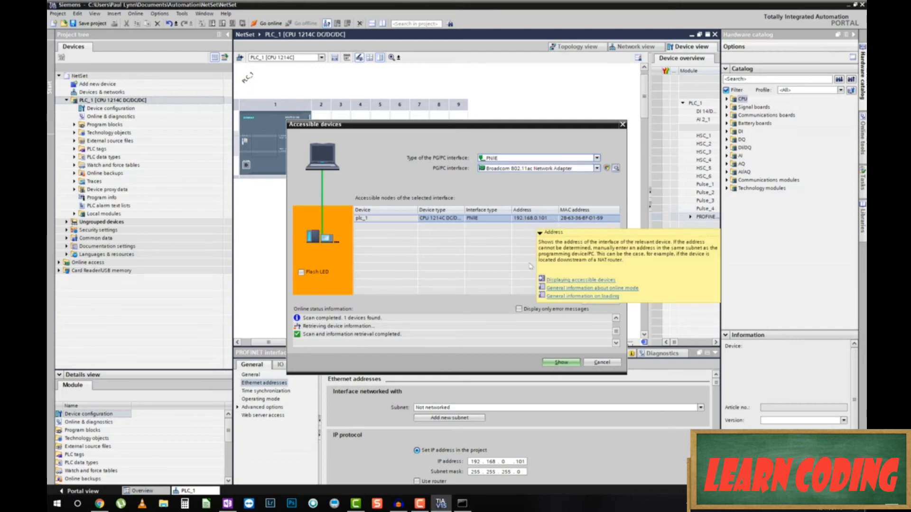
left_click(553, 363)
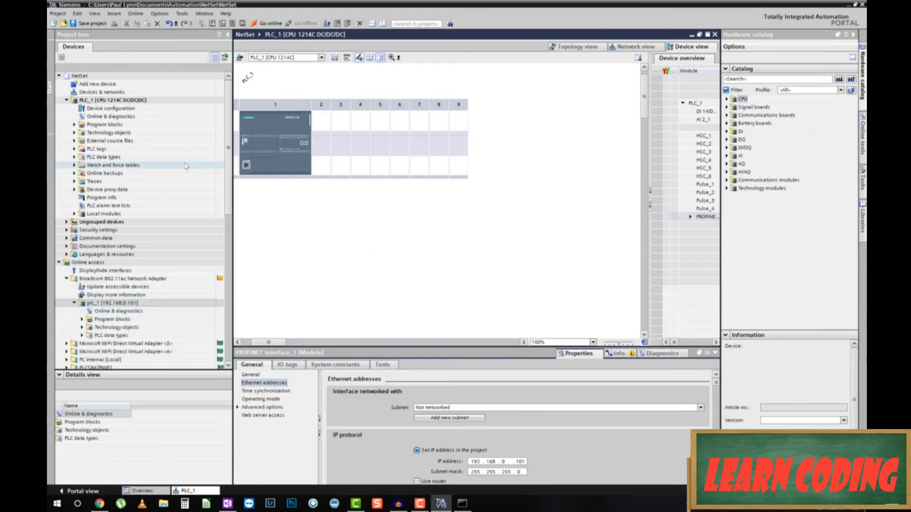
Step: Go online with PLC_1 over PN/IE using the Broadcom 802.11ac Network Adapter, searching for the target device at 192.168.0.101
left_click(262, 25)
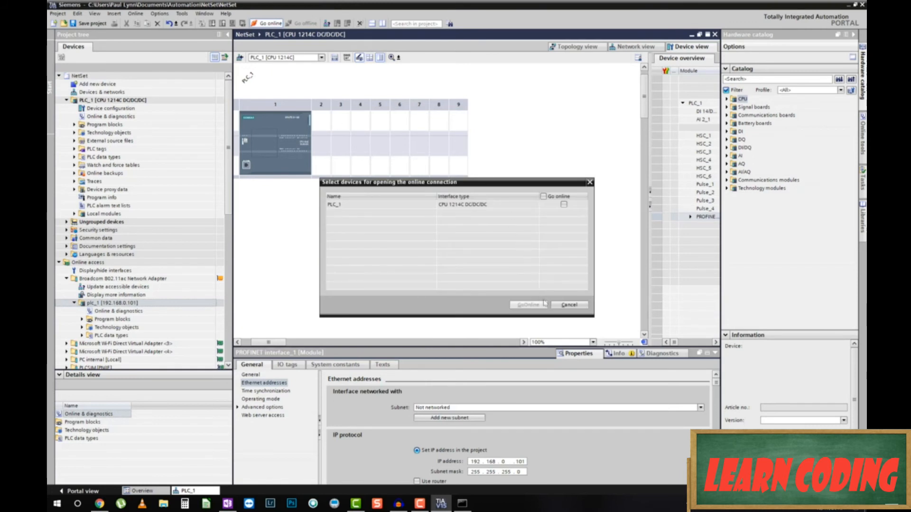
left_click(563, 204)
left_click(527, 305)
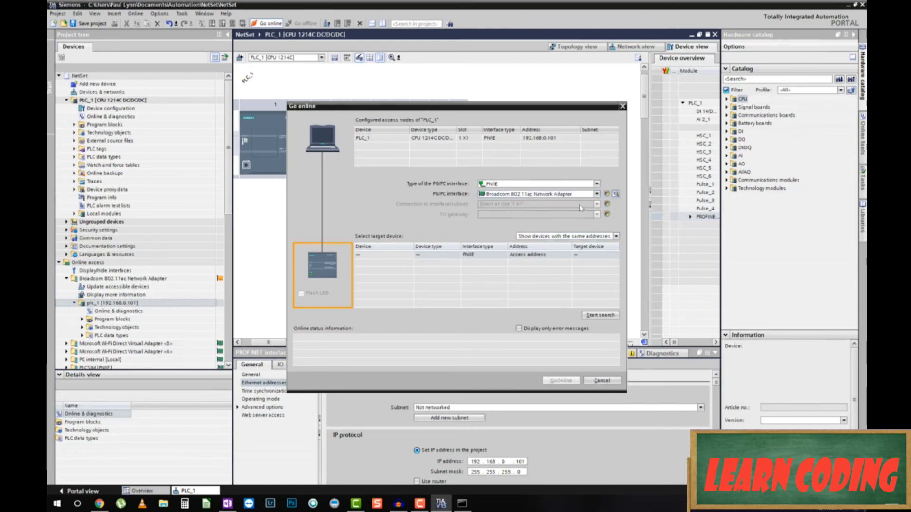
left_click(603, 316)
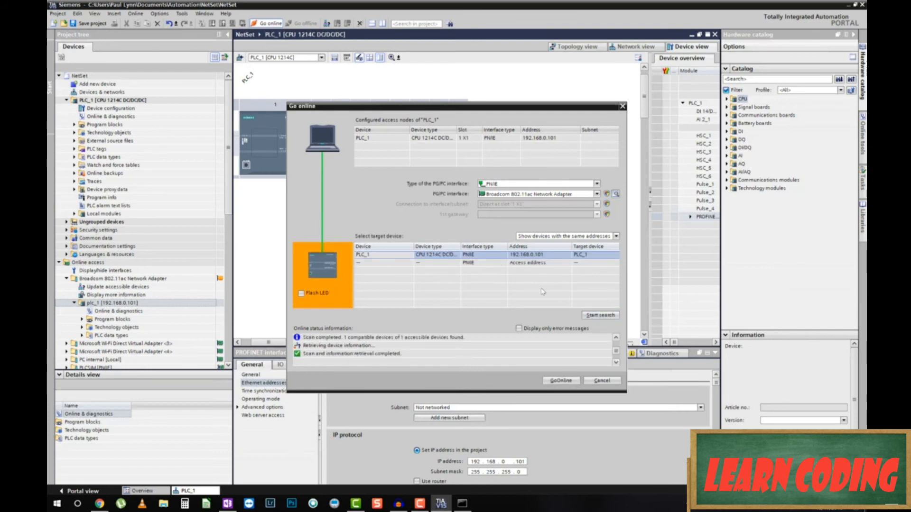
left_click(561, 380)
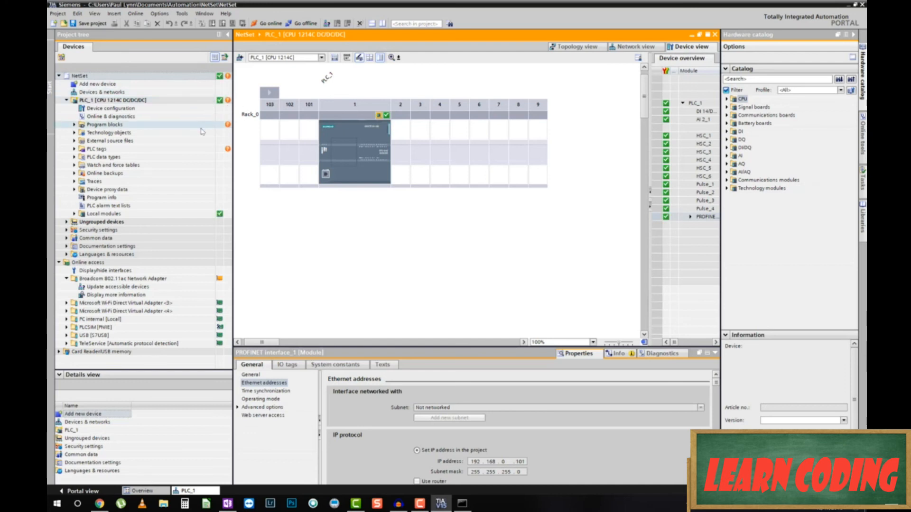
Step: Inspect the online/offline differences of PLC_1 by expanding its program blocks and PLC tags and opening the Main [OB1] block
left_click(228, 78)
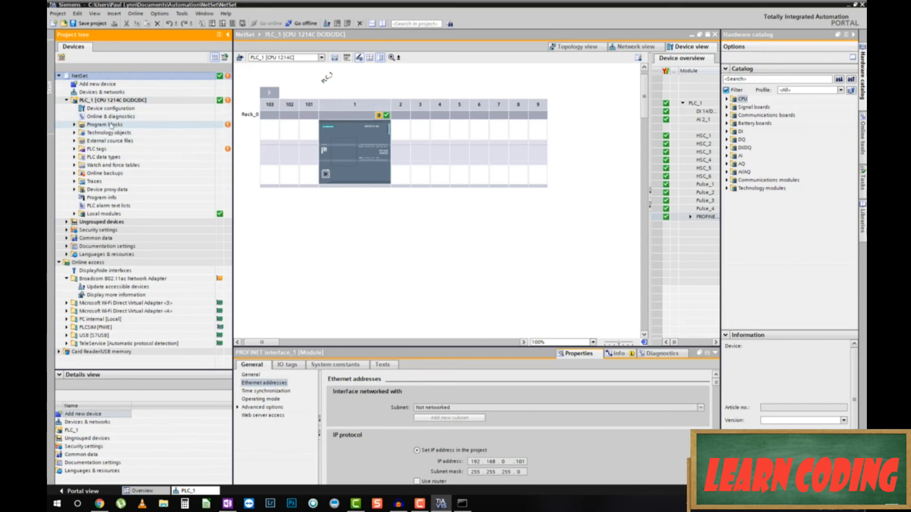
left_click(74, 124)
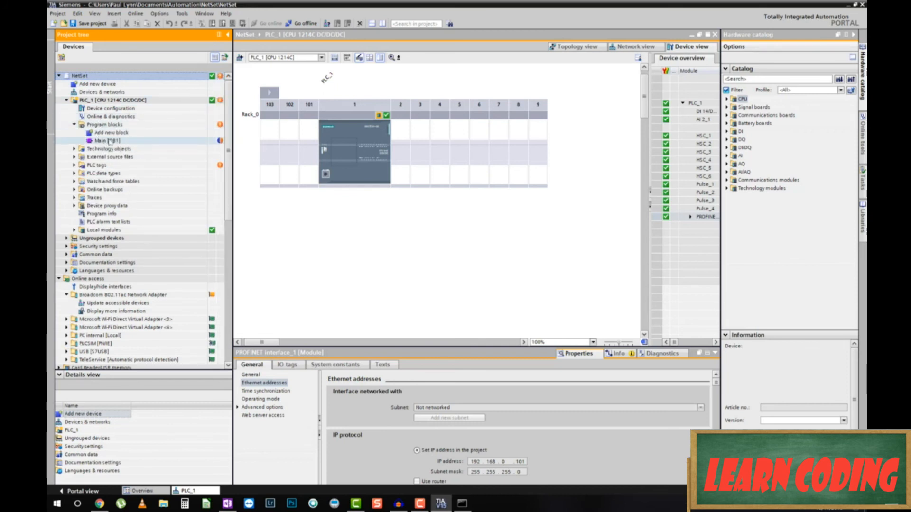
double_click(103, 141)
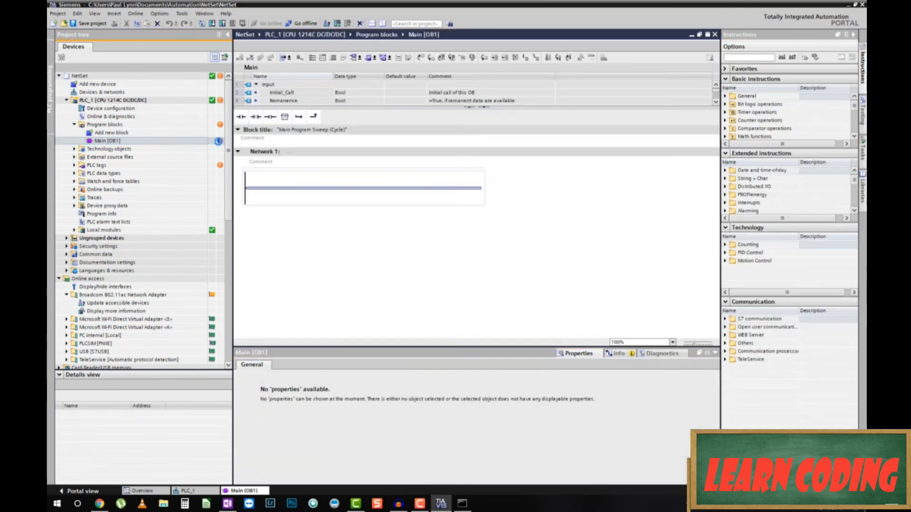
left_click(75, 166)
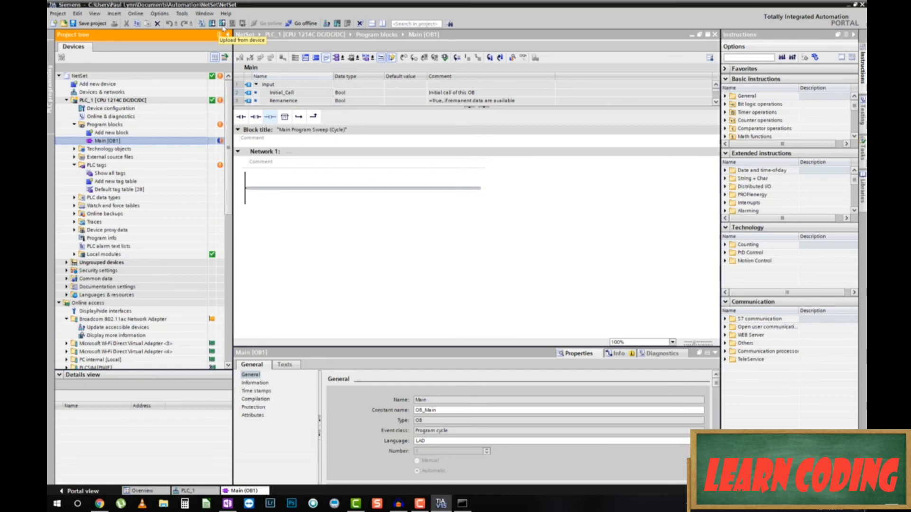
Step: Download the project software to PLC_1, continuing without synchronization and finishing with no action for starting modules
left_click(212, 23)
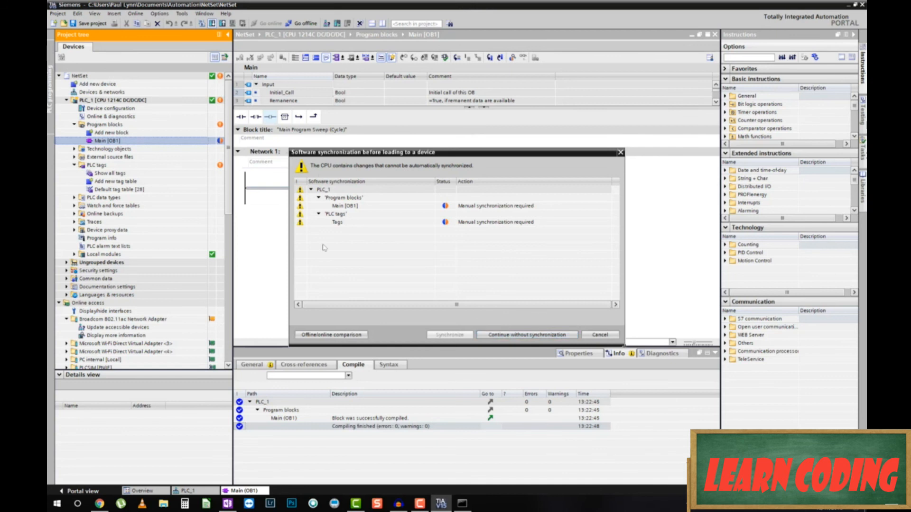
left_click(522, 335)
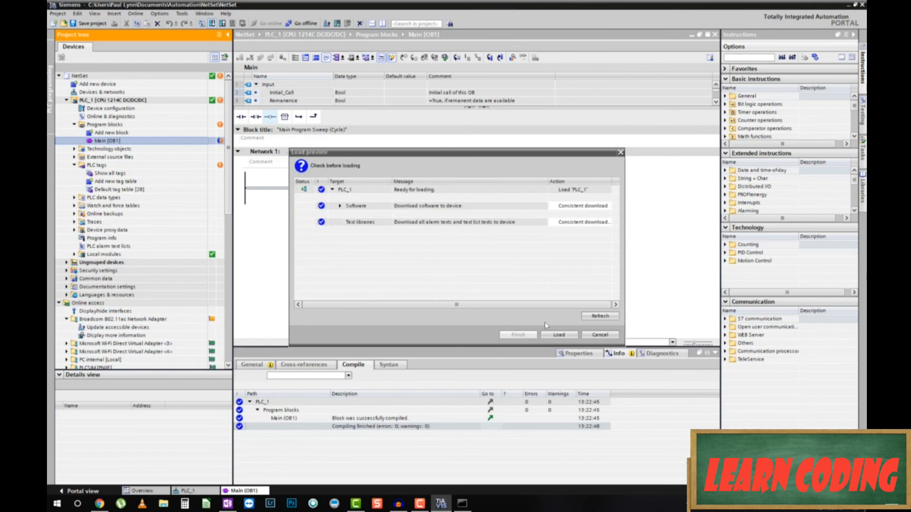
left_click(550, 336)
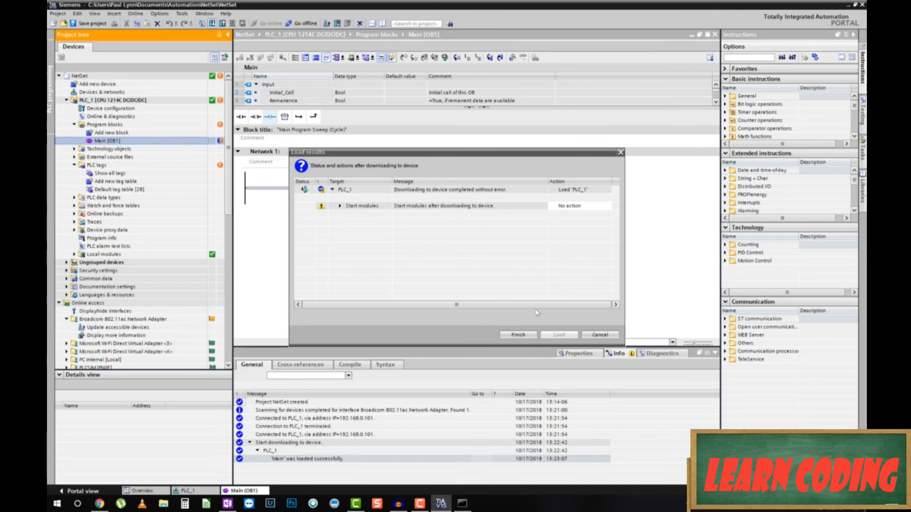
left_click(519, 334)
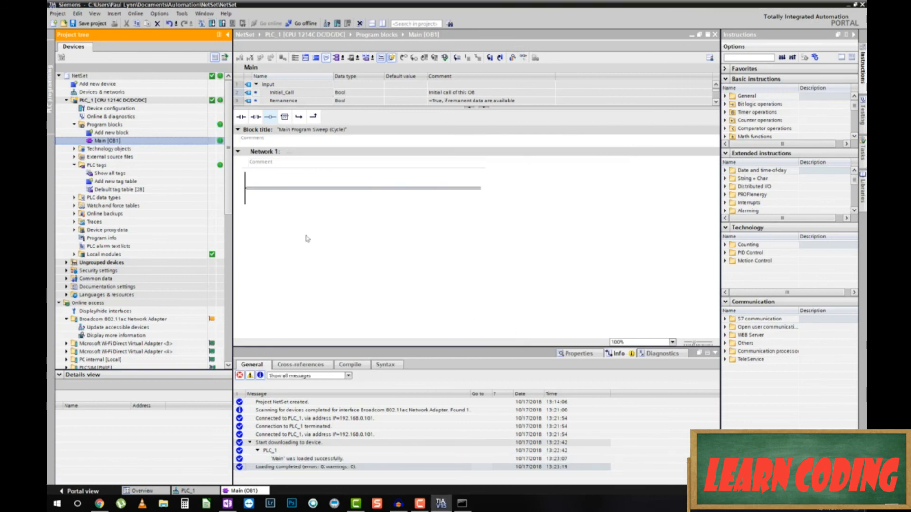